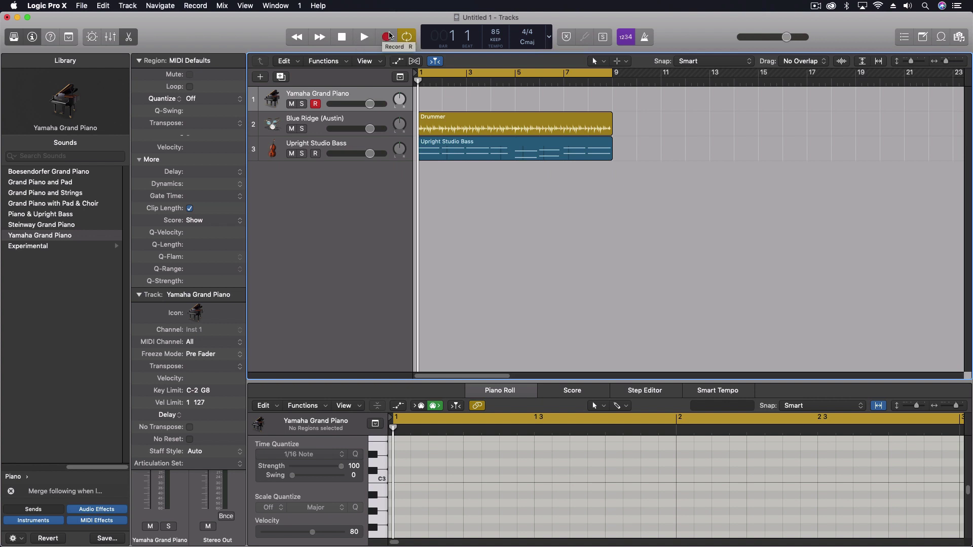
Record a four-bar Yamaha Grand Piano chord pattern spanning bars 1 to 5.
click(386, 37)
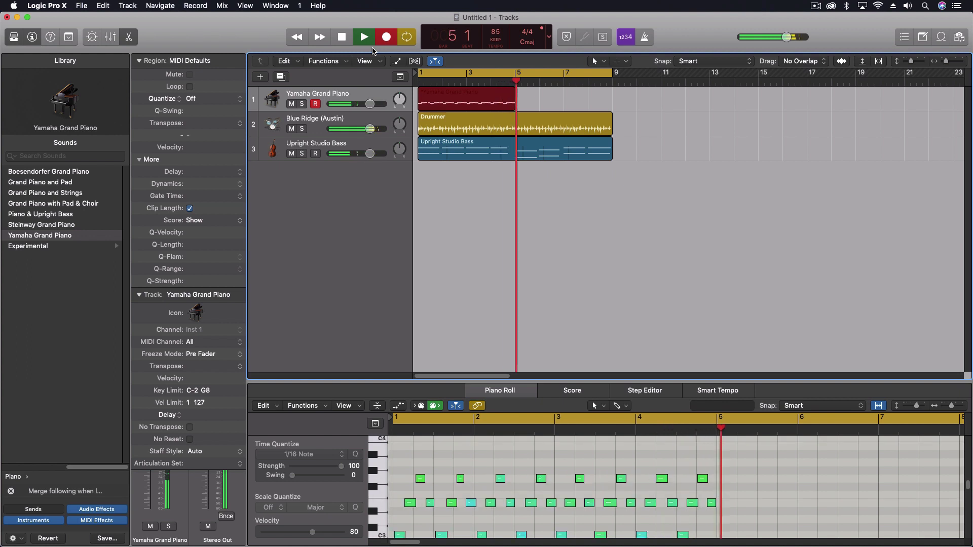
key(space)
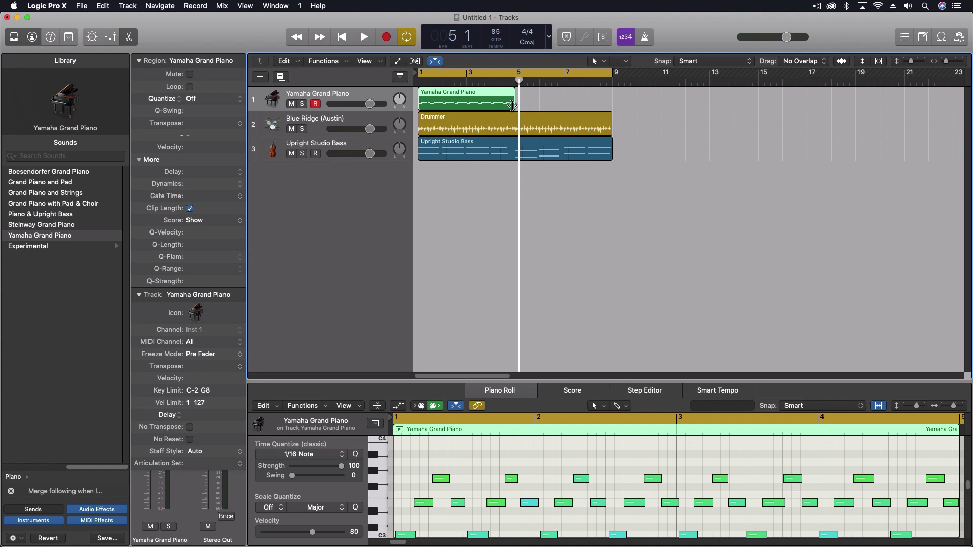
Time-compress the piano region to about two bars ending near bar 3, auditioning each adjustment.
drag(512, 103, 463, 102)
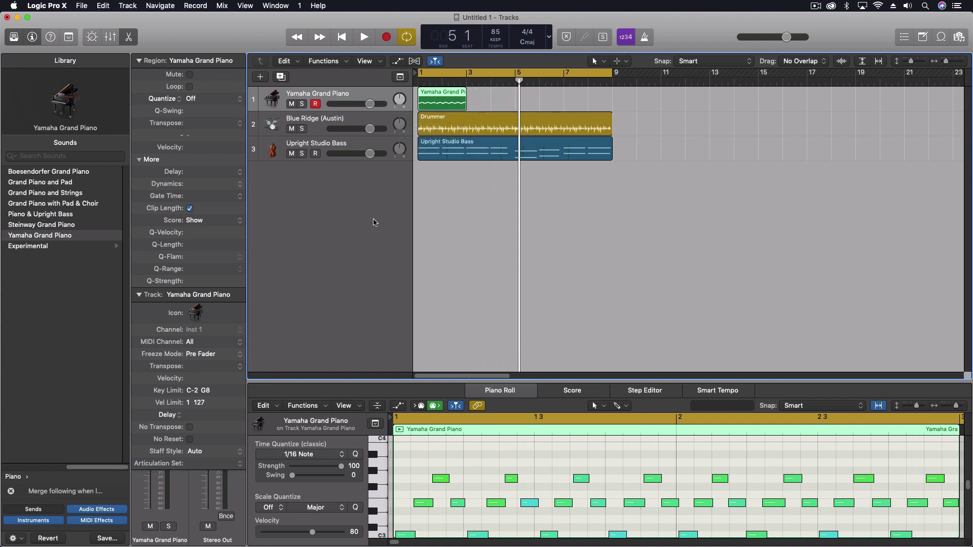
key(space)
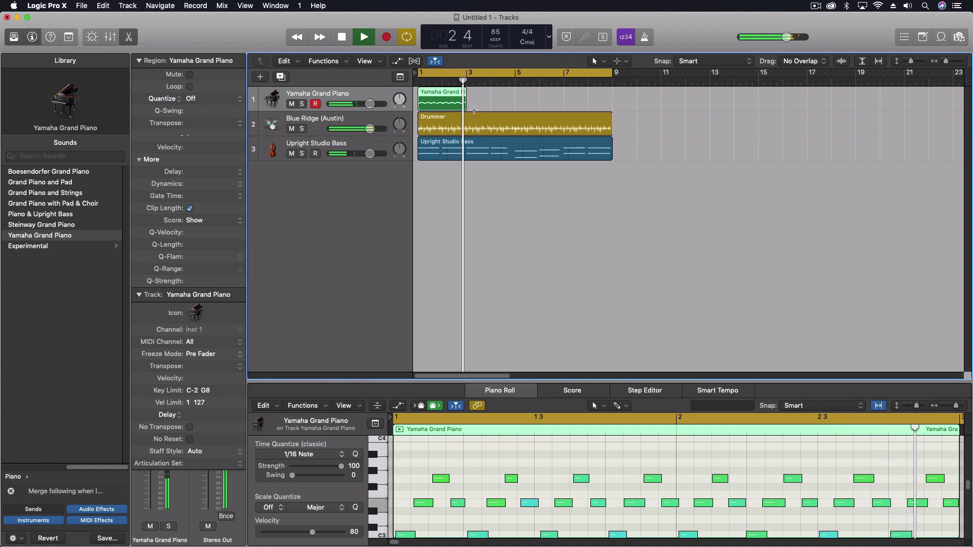
key(space)
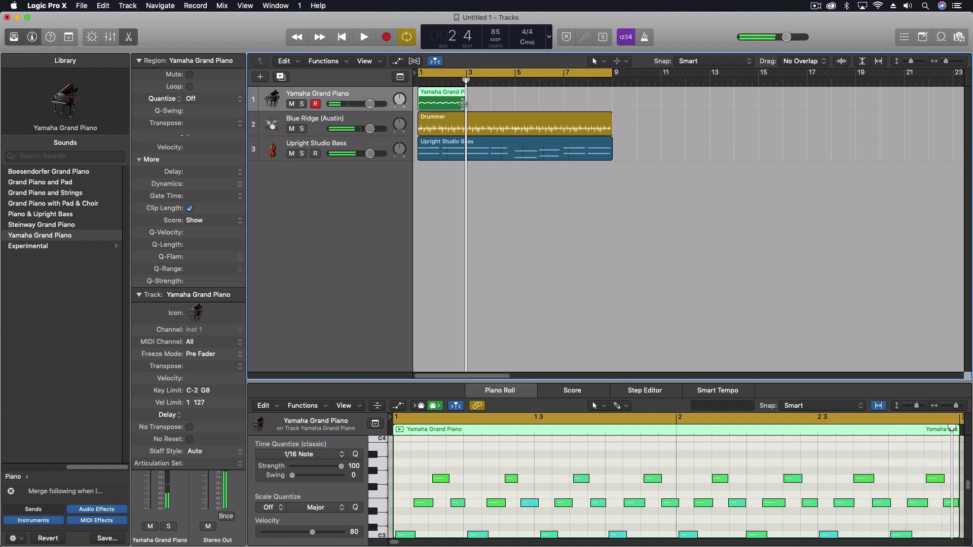
drag(462, 104, 439, 105)
key(space)
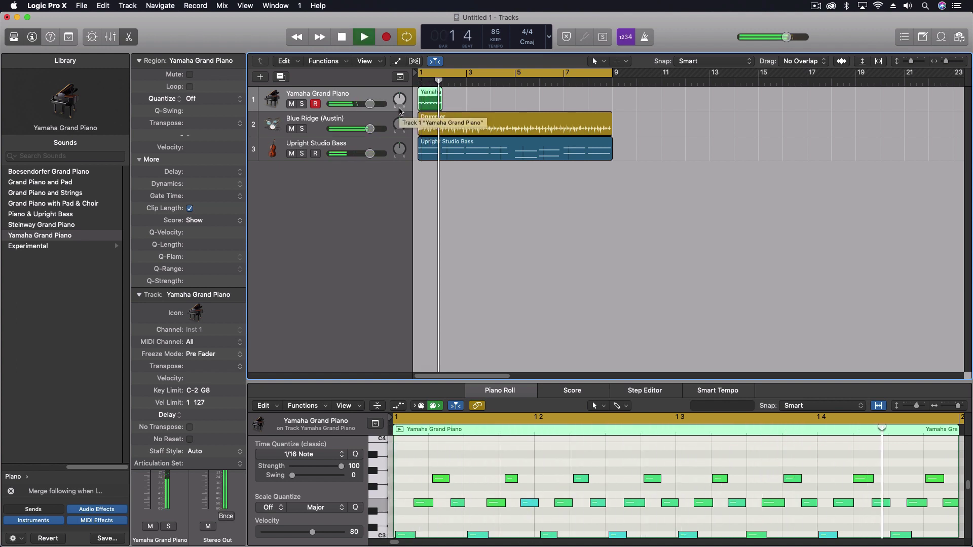
key(space)
drag(441, 107, 514, 93)
Audition the project, then loop the piano region out to bar 9.
key(space)
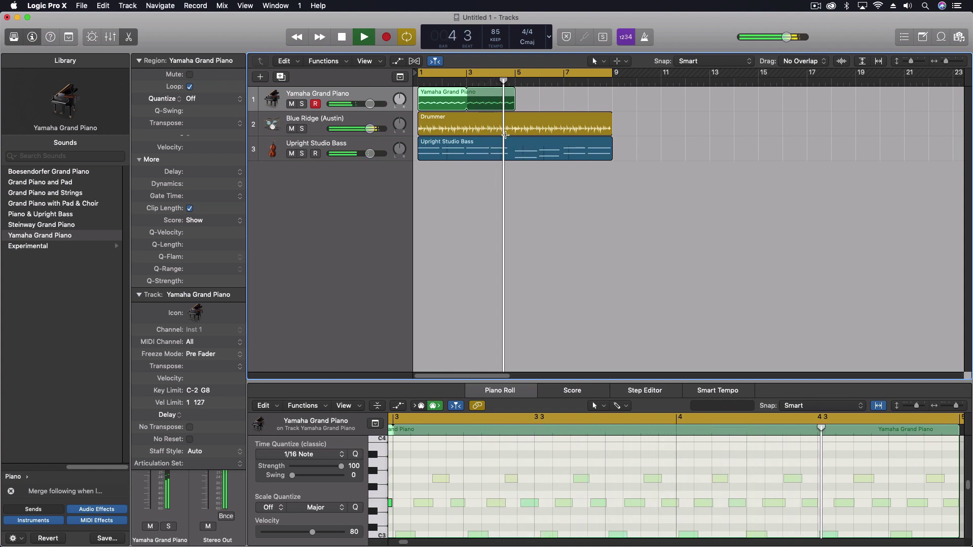
key(space)
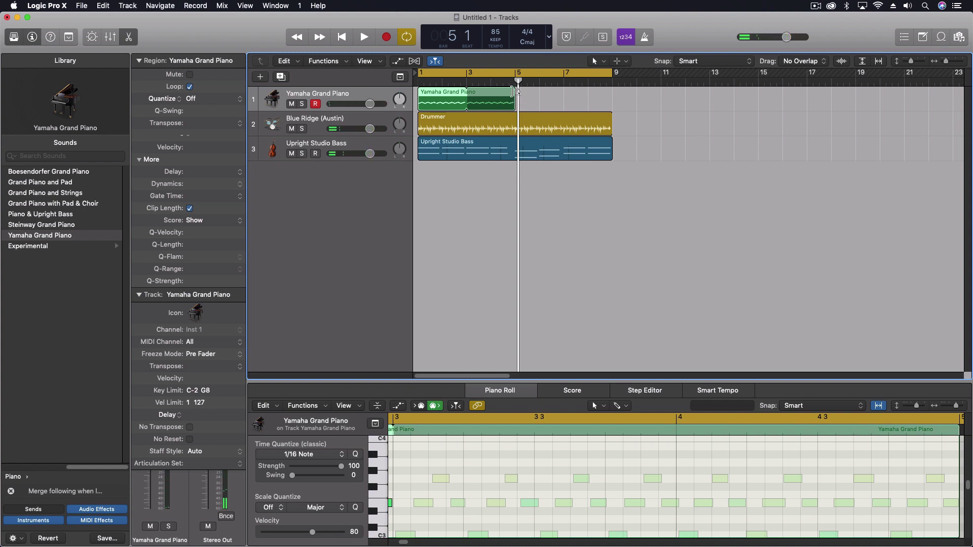
drag(516, 94, 611, 99)
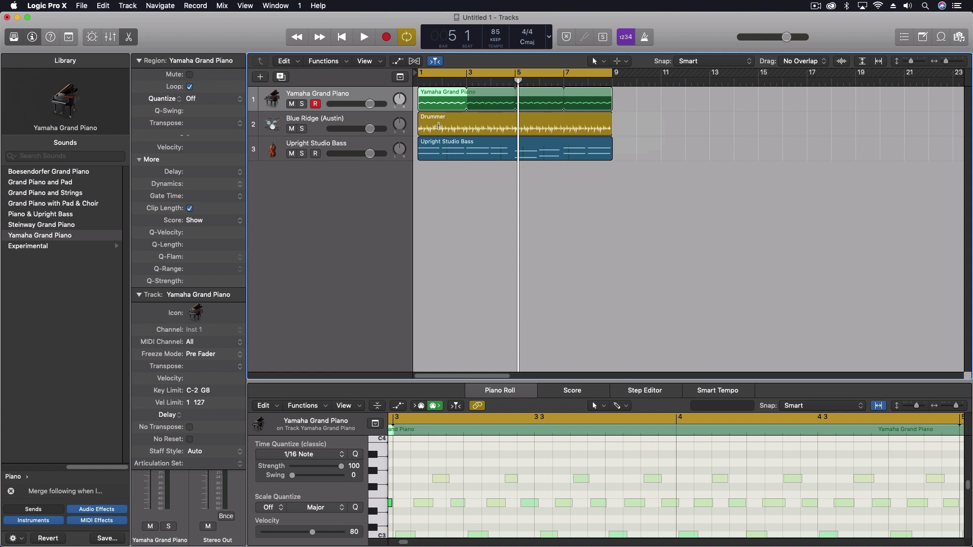
Enable No Transpose on the Upright Studio Bass track, then reselect the piano track.
click(339, 149)
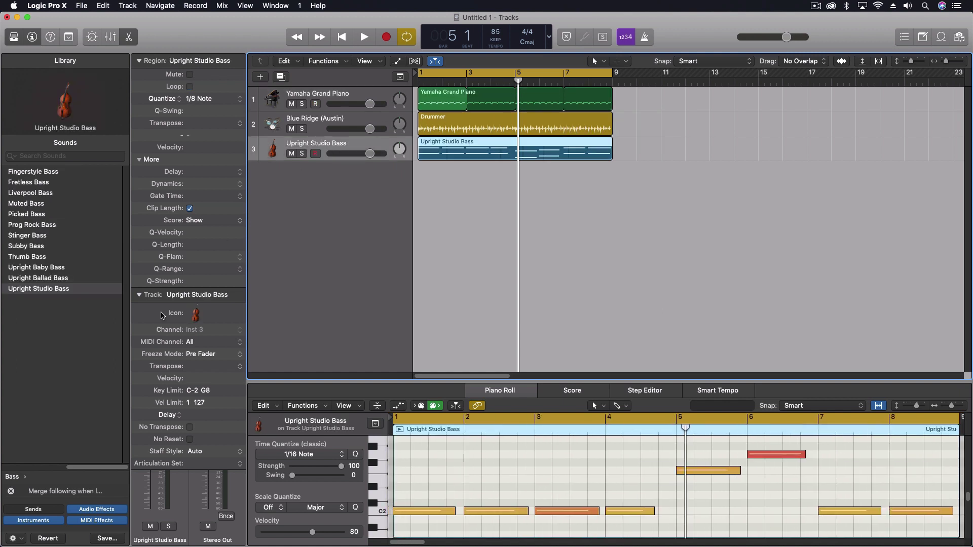
click(189, 427)
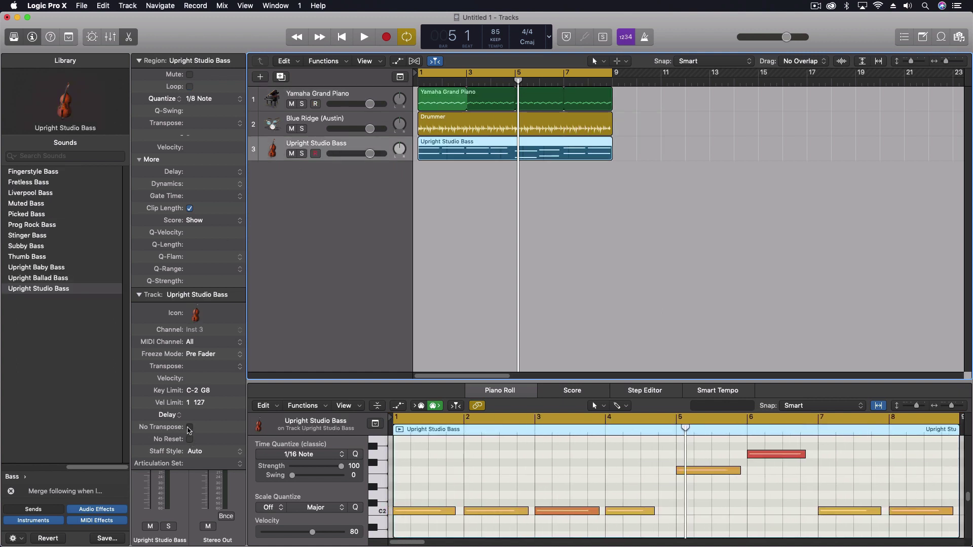
click(354, 127)
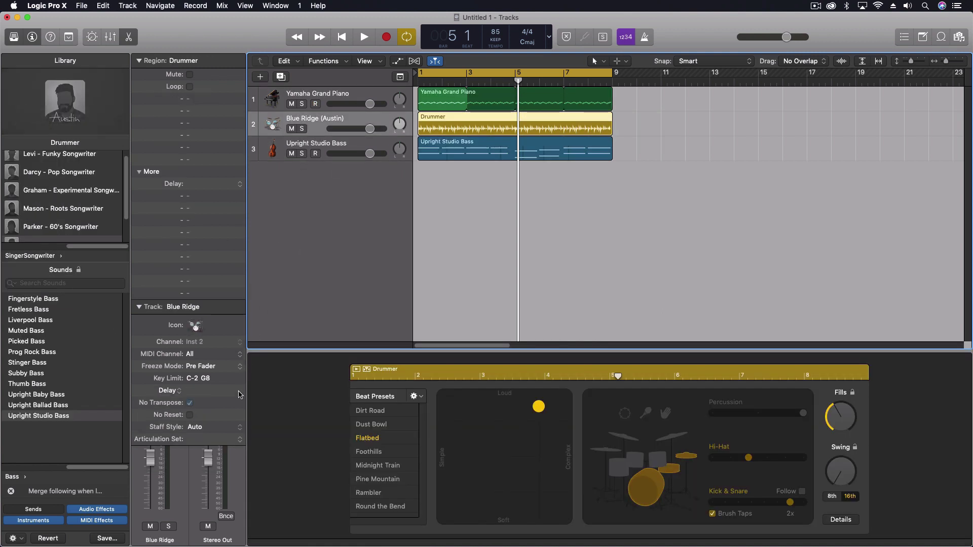
click(350, 94)
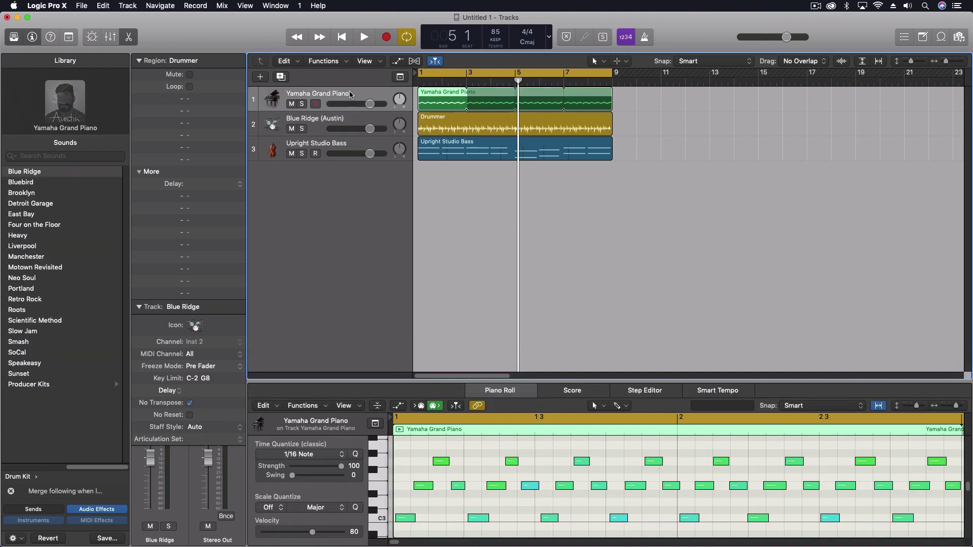
Show the global tracks and add a Transposition track.
click(399, 77)
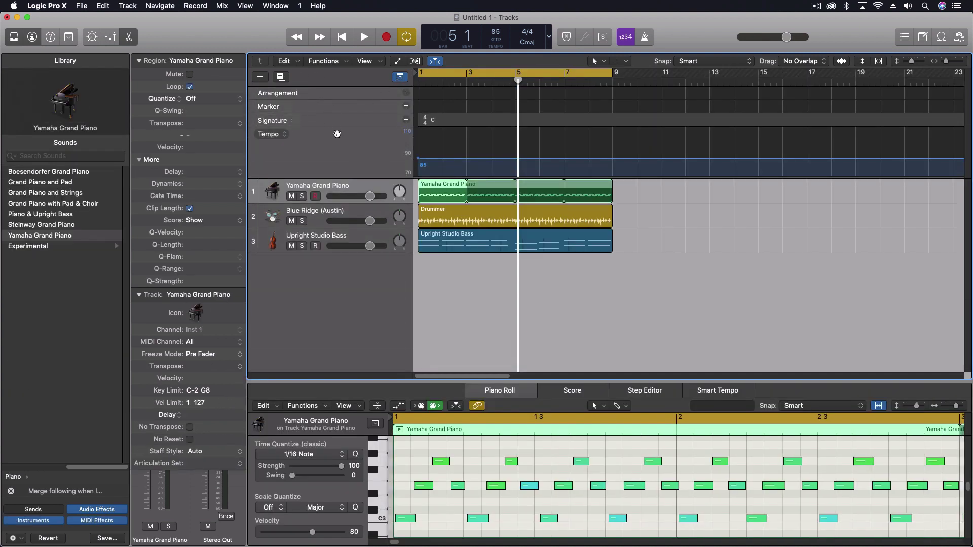
right_click(338, 138)
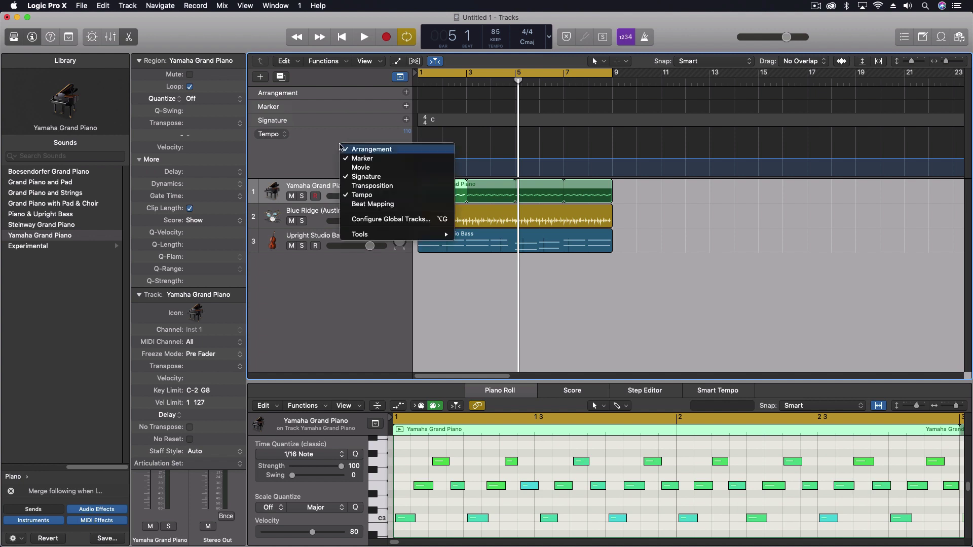
click(377, 186)
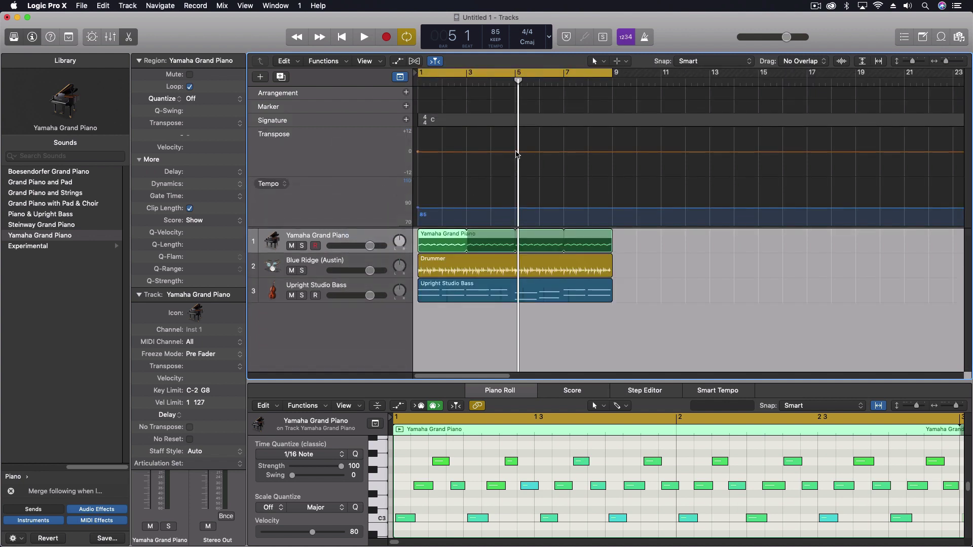
Add transposition points, raising bar 5 to +5 and the following section to +7.
click(515, 152)
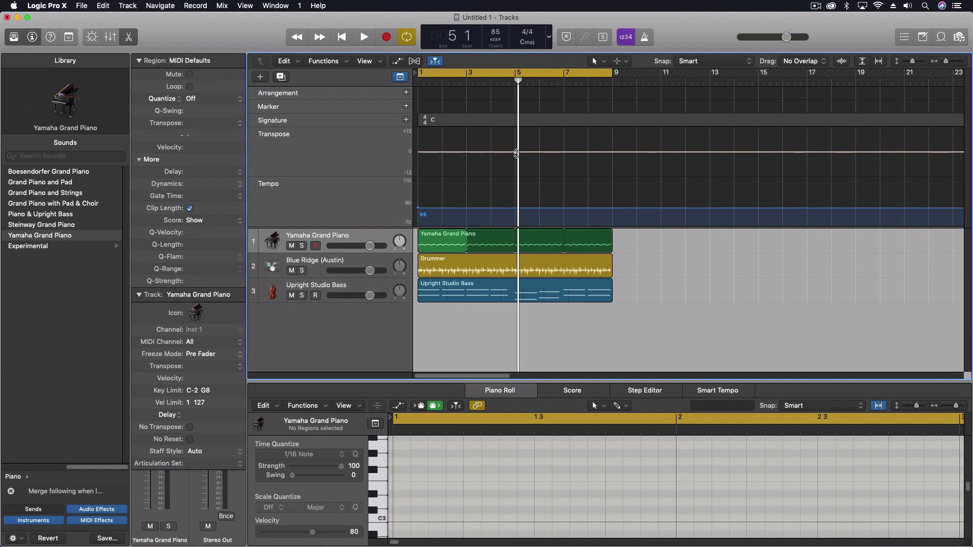
click(565, 153)
click(539, 153)
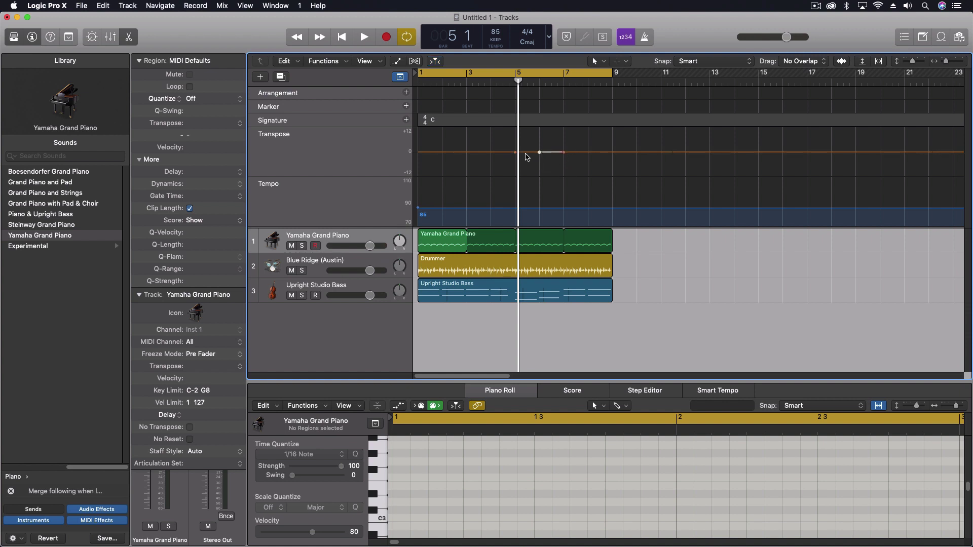
drag(523, 152, 528, 141)
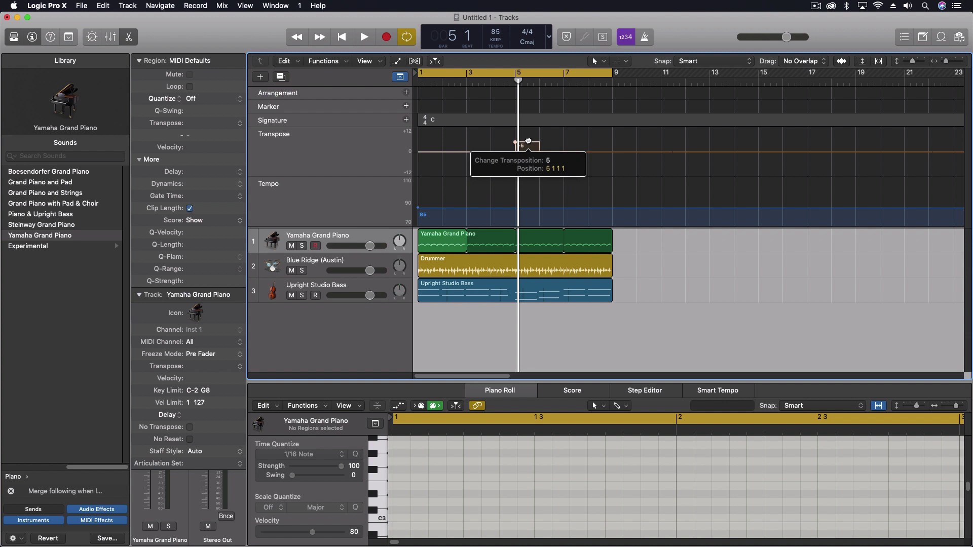
drag(527, 141, 553, 137)
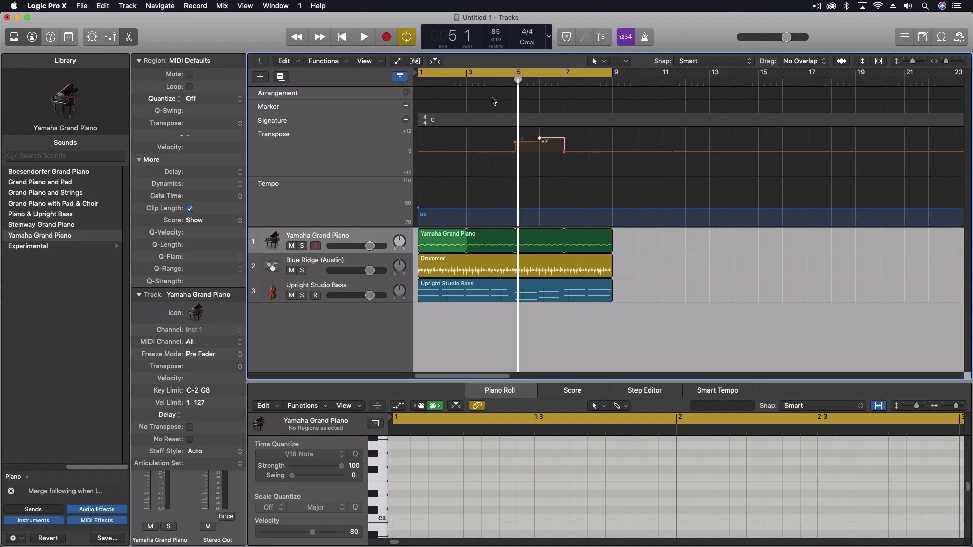
Play the arrangement from the start, stop, and show the piano region in the Piano Roll.
key(Return)
key(space)
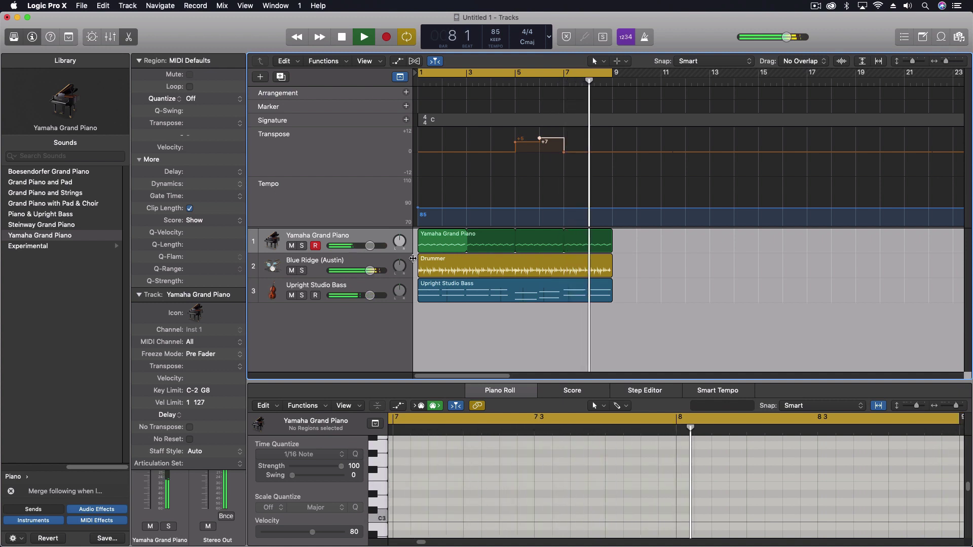
key(space)
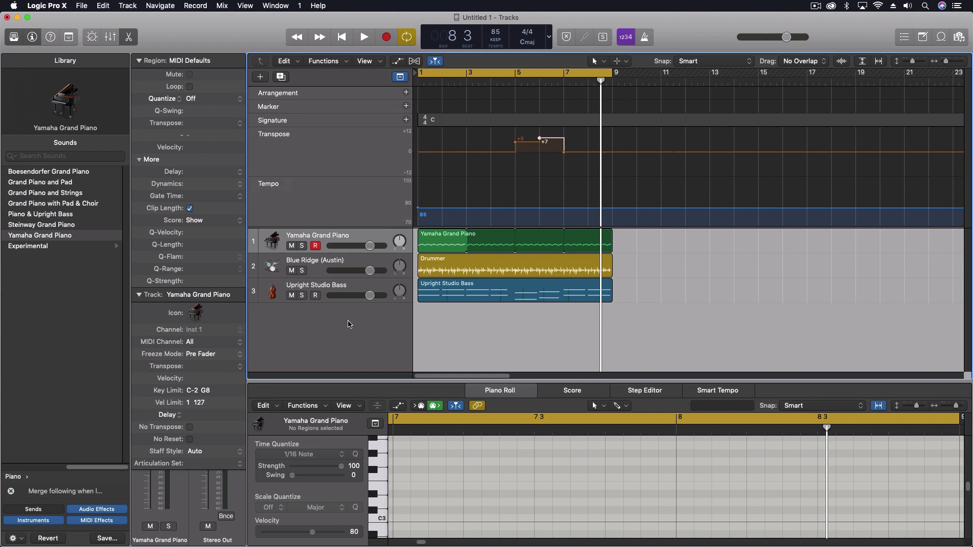
click(430, 239)
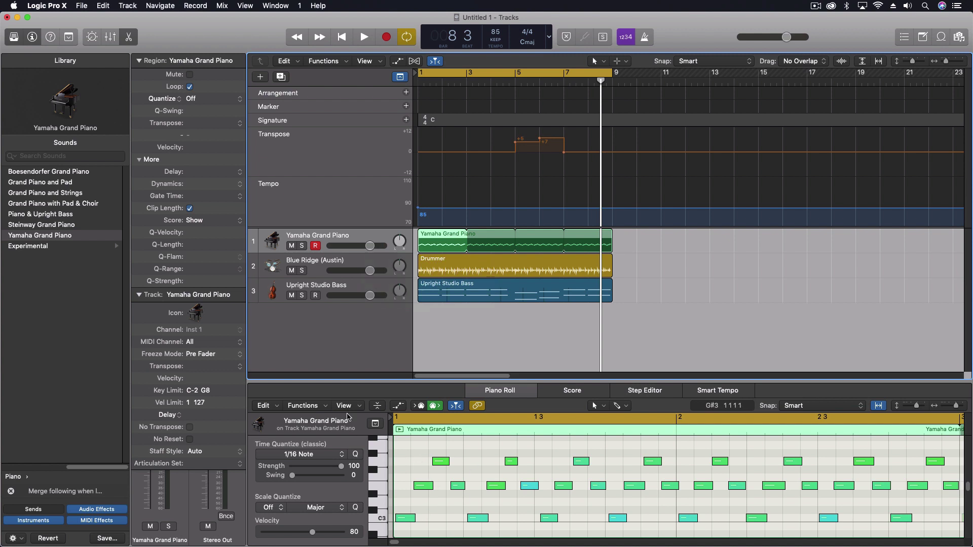
Show Groove Track controls in the track headers and make Blue Ridge (Austin) the groove track.
right_click(253, 289)
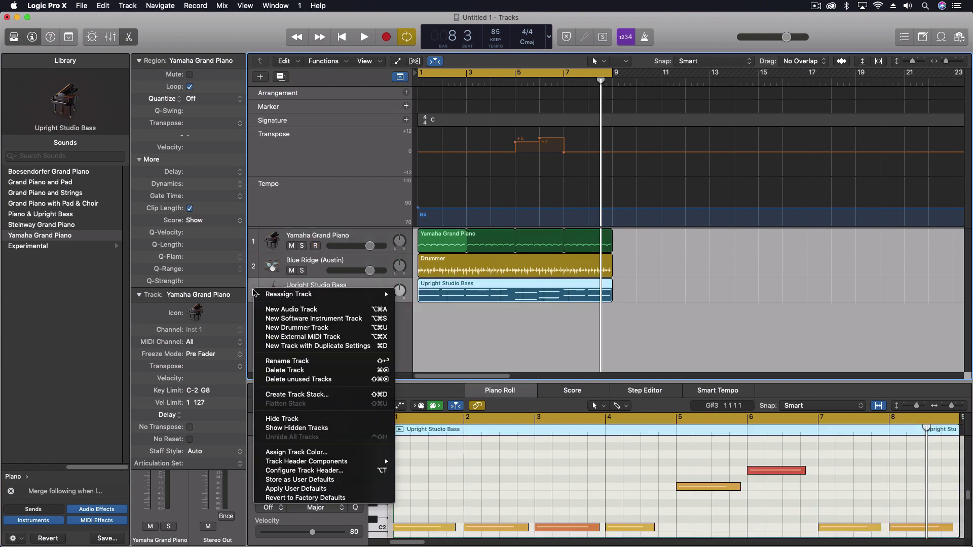
mouse_move(304, 462)
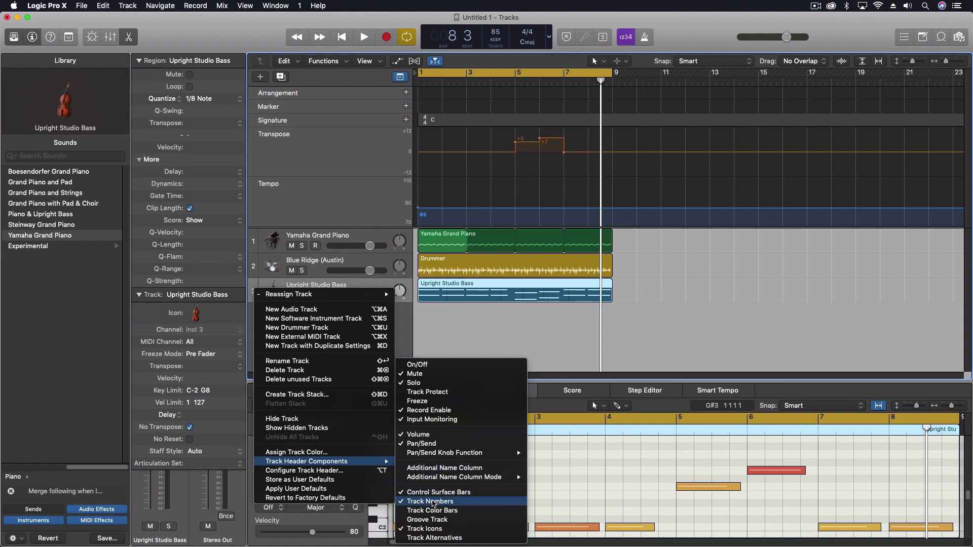
key(Escape)
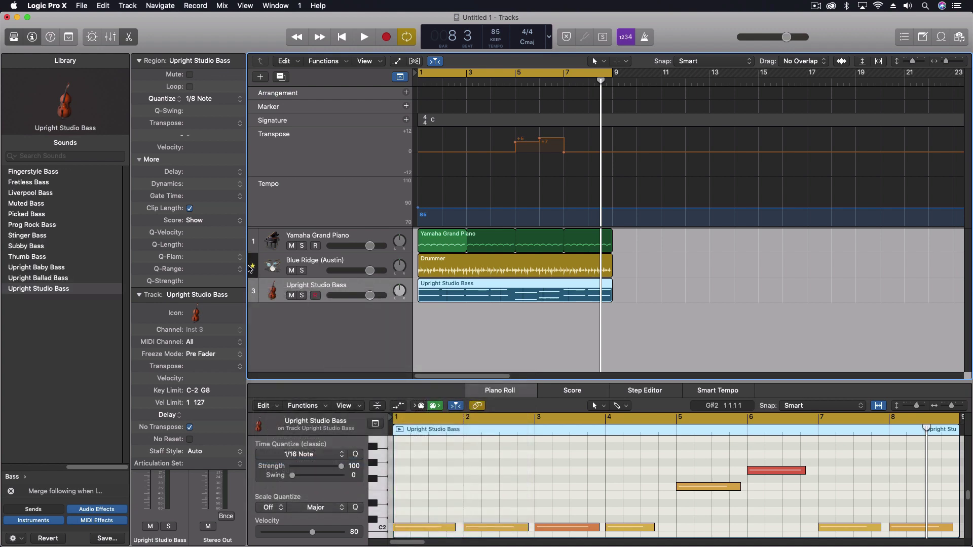
click(253, 269)
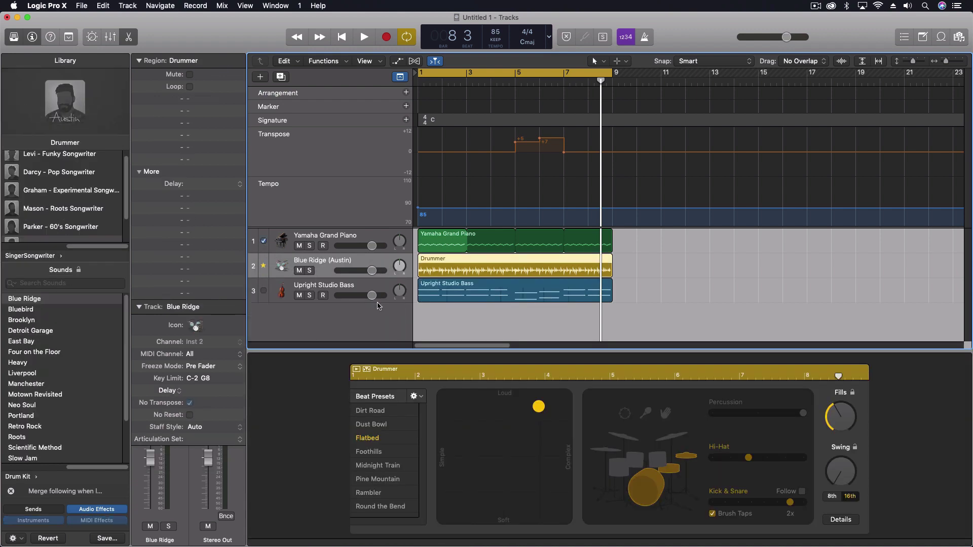
key(space)
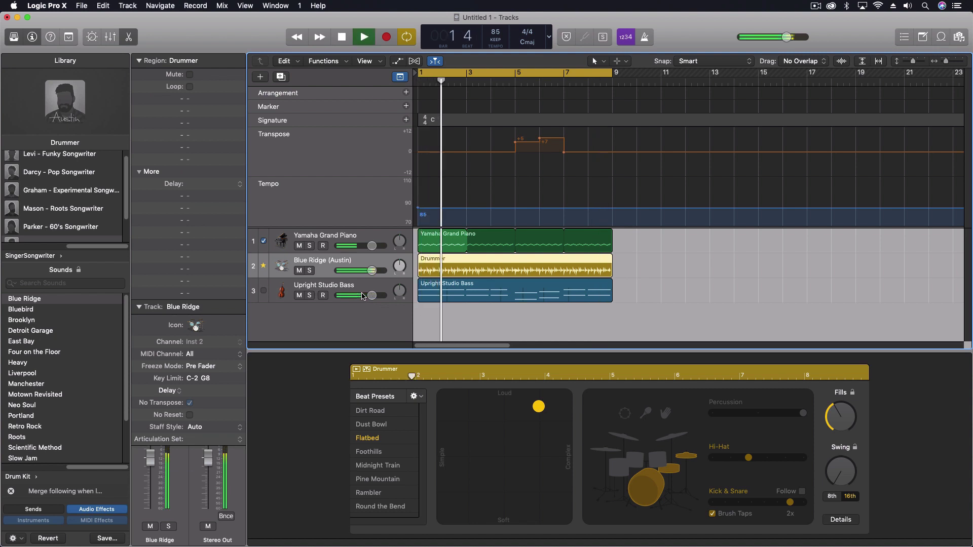
key(space)
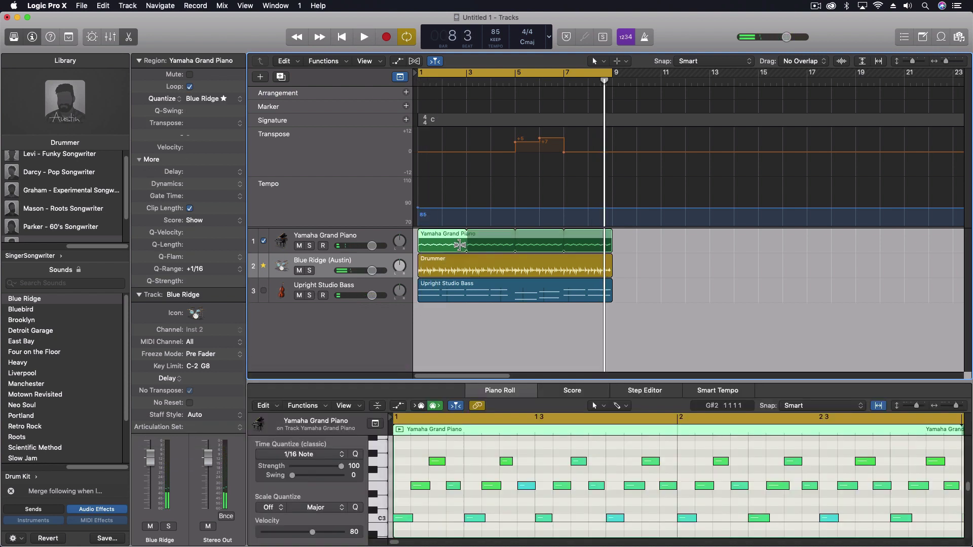
Audition the piano following the drummer groove, then turn following off and compare.
click(461, 245)
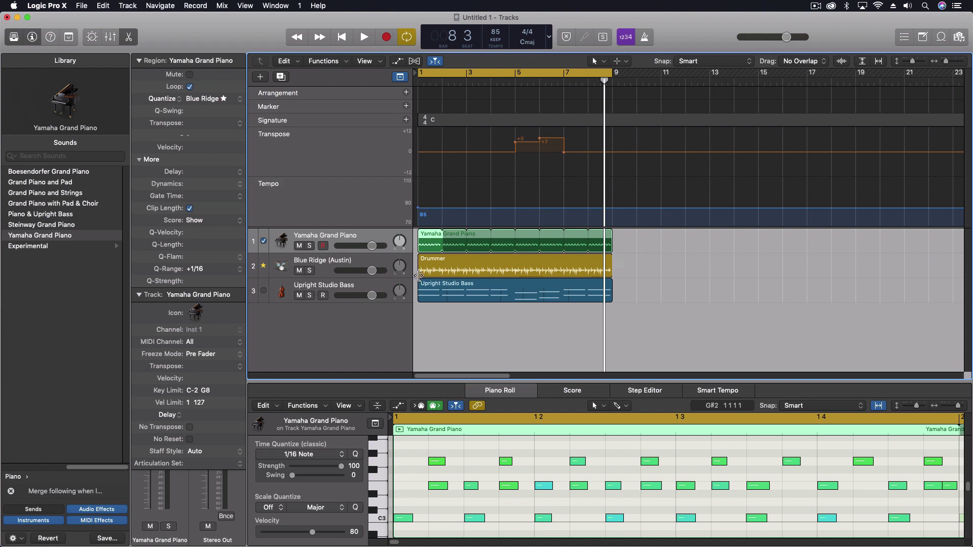
key(space)
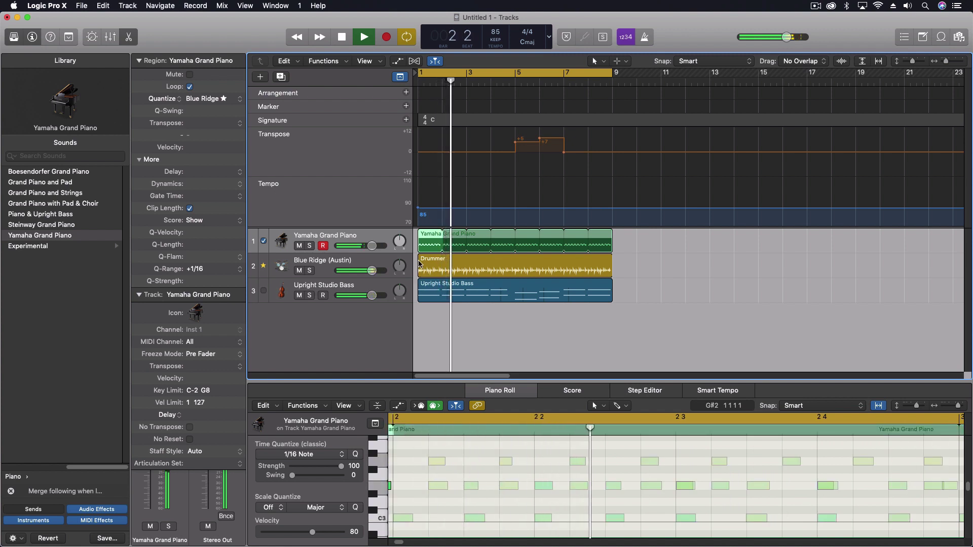
key(space)
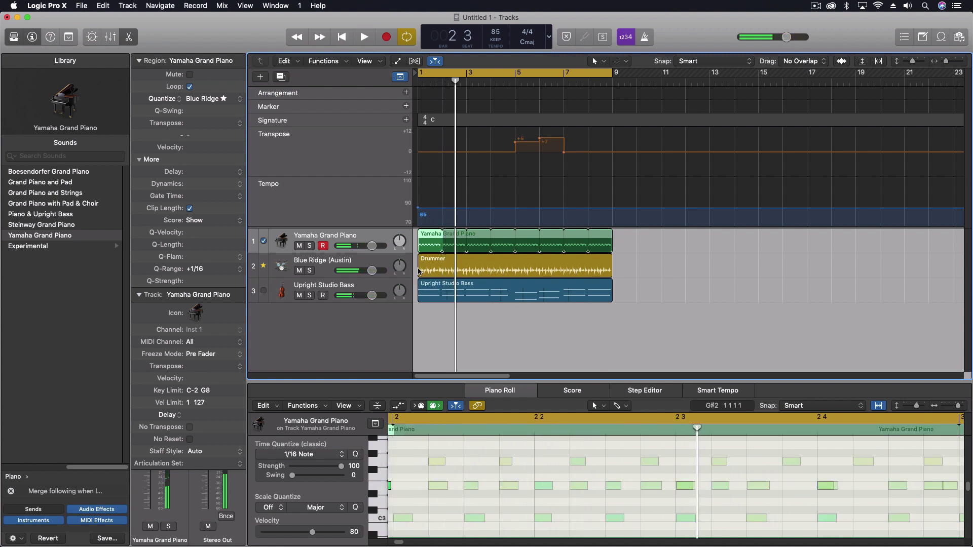
click(263, 241)
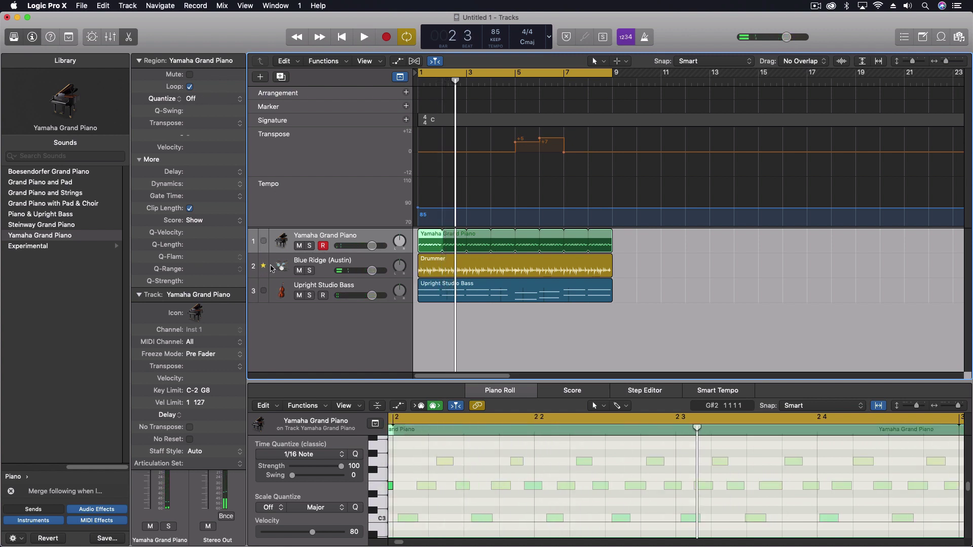
key(space)
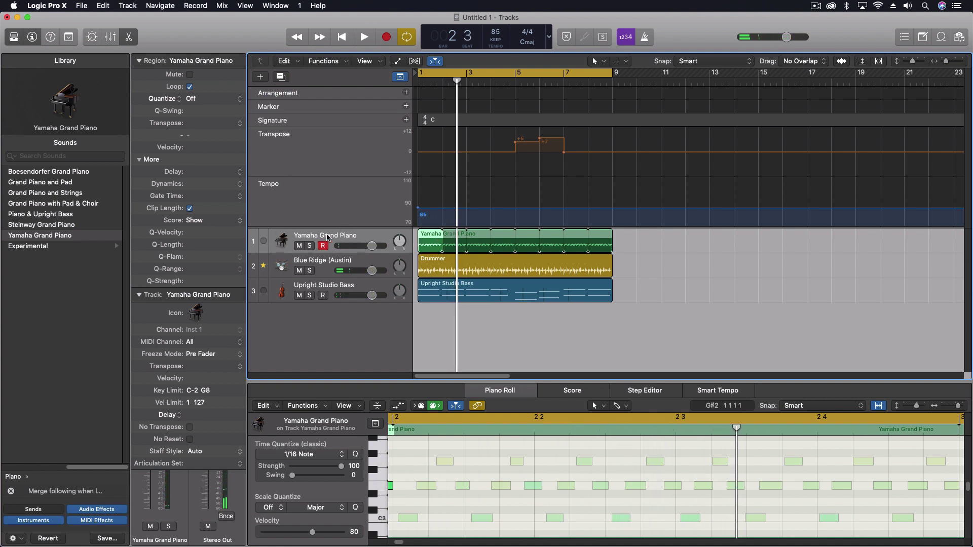
Quantize the Yamaha Grand Piano region to 1/32 Note and play it back.
click(196, 100)
click(215, 160)
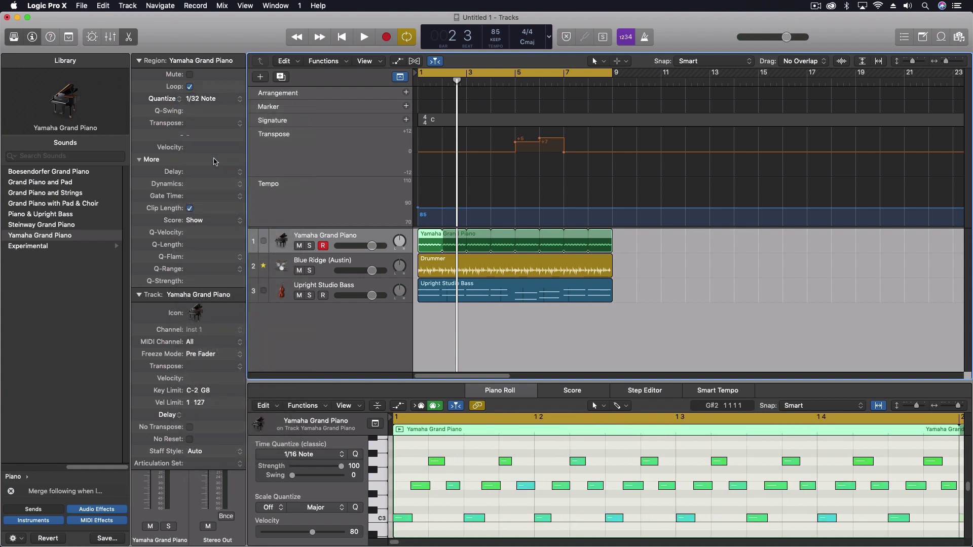
key(space)
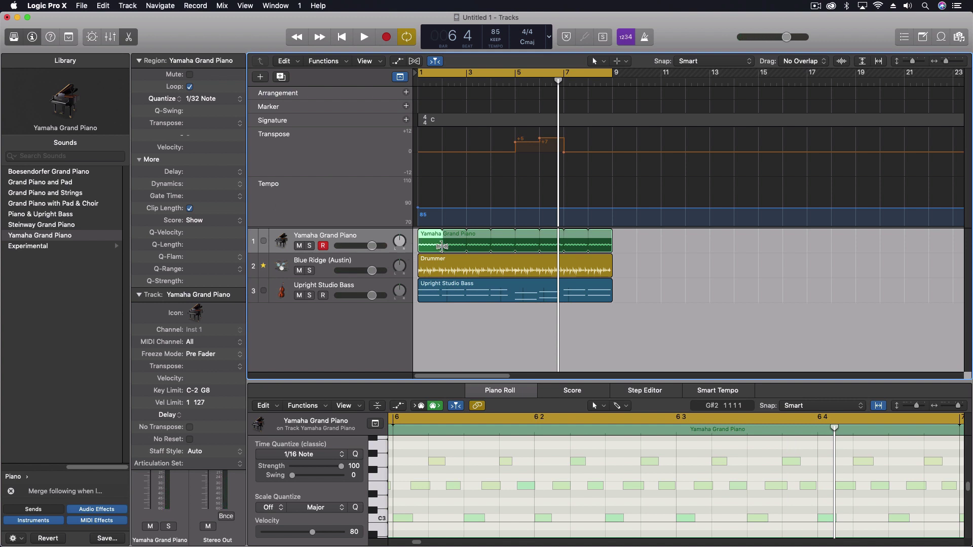
Time-stretch the piano region to two bars ending at bar 5 and audition the loop.
drag(441, 247, 515, 250)
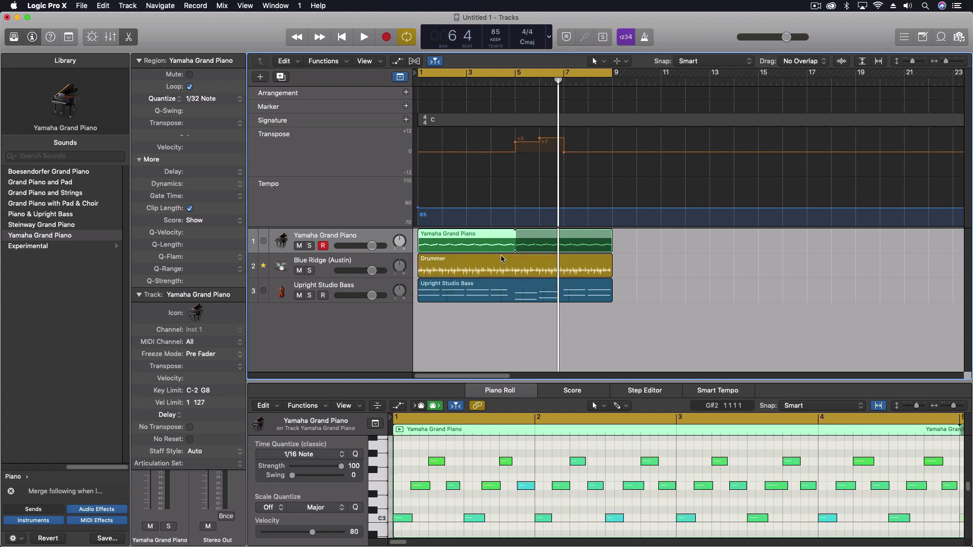
key(space)
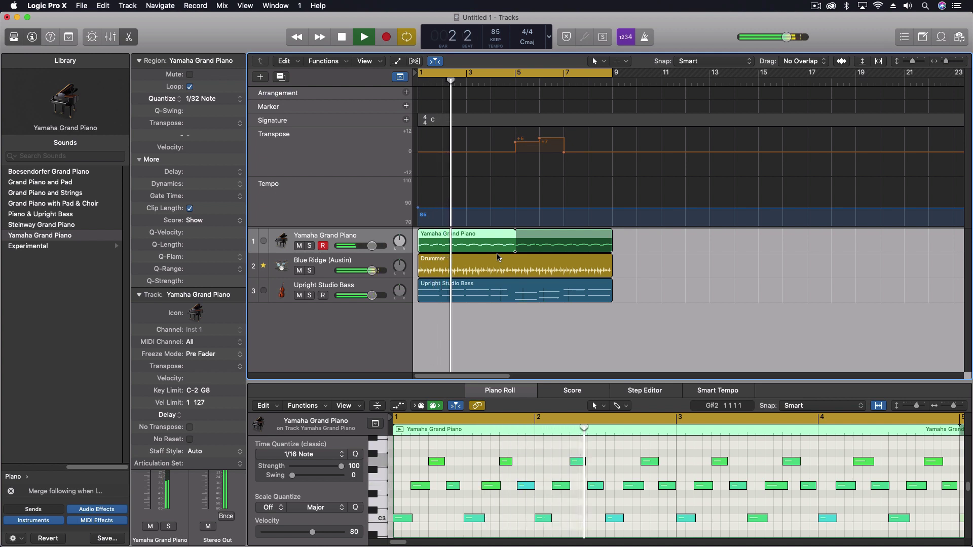
key(space)
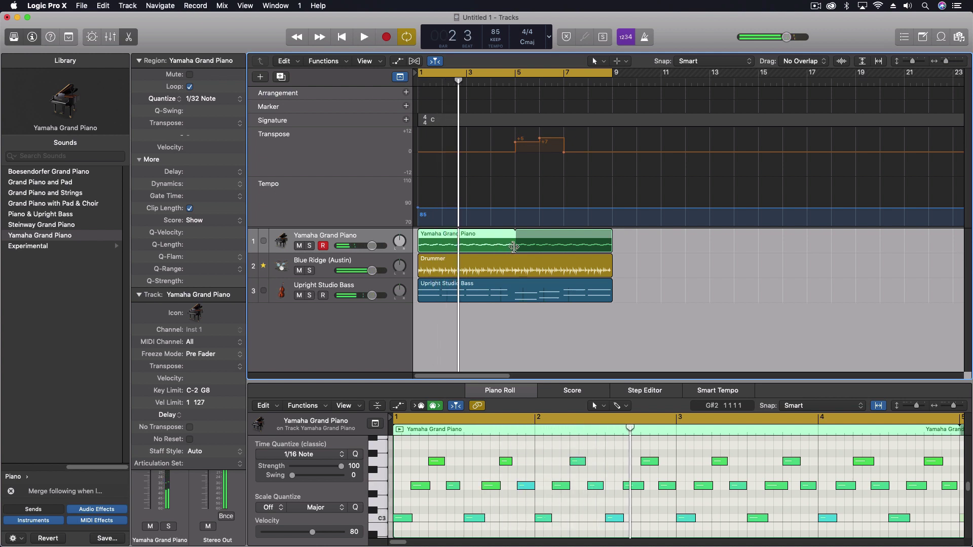